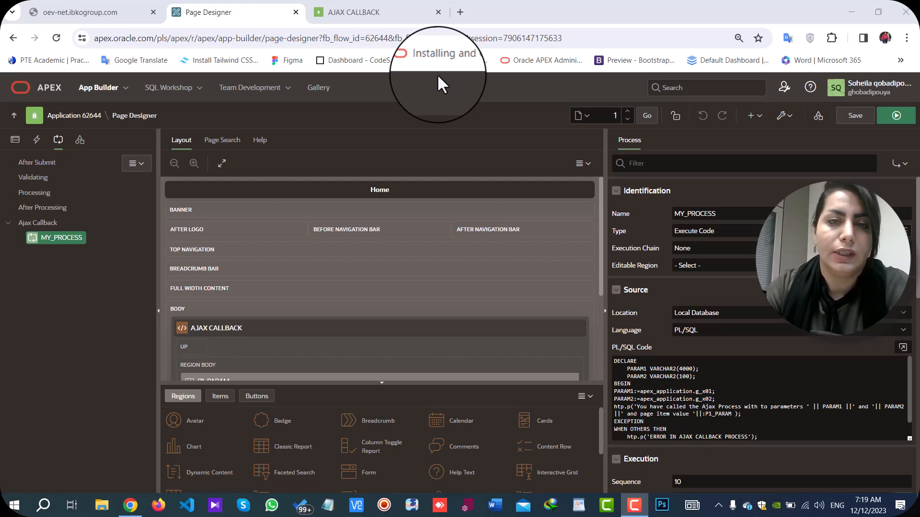
# - Show the Rendering tree and the P1_PARAM text field's properties
pyautogui.click(14, 139)
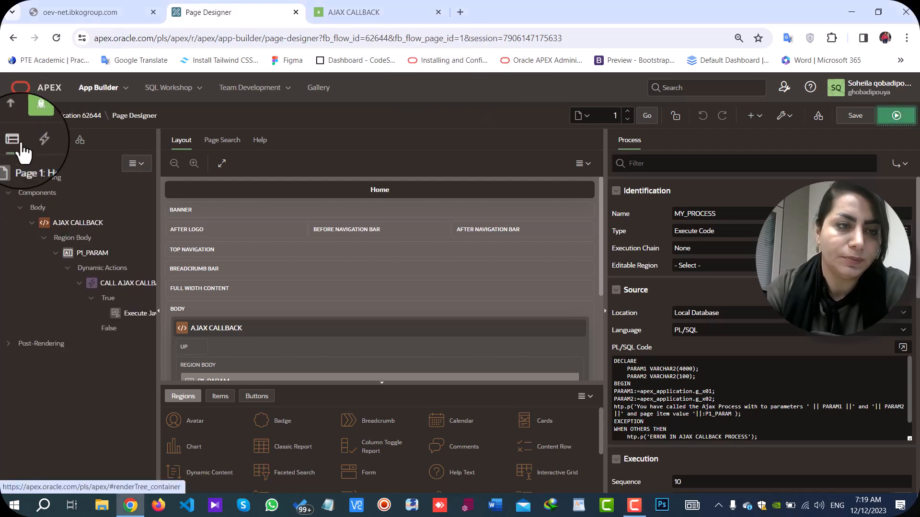
pyautogui.click(85, 253)
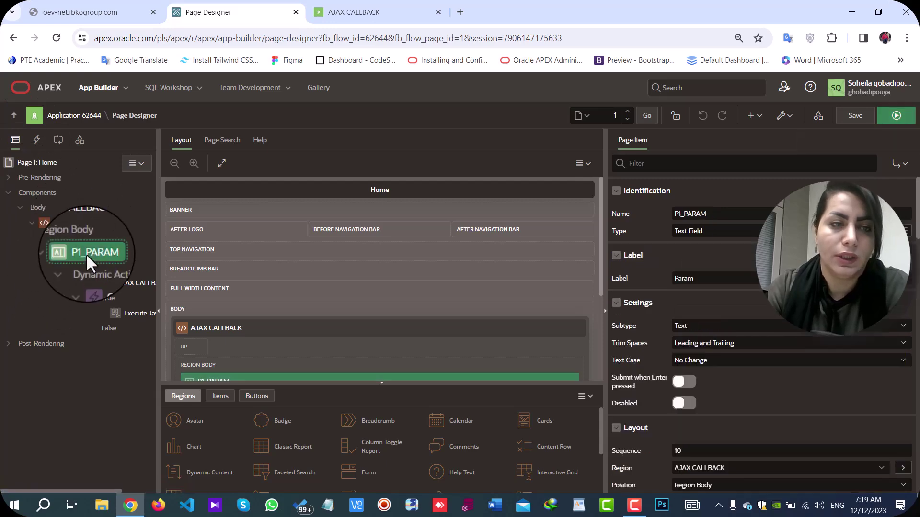
# - View the CALL AJAX CALLBACK action's Execute JavaScript Code in the full code editor
pyautogui.click(105, 286)
pyautogui.click(130, 315)
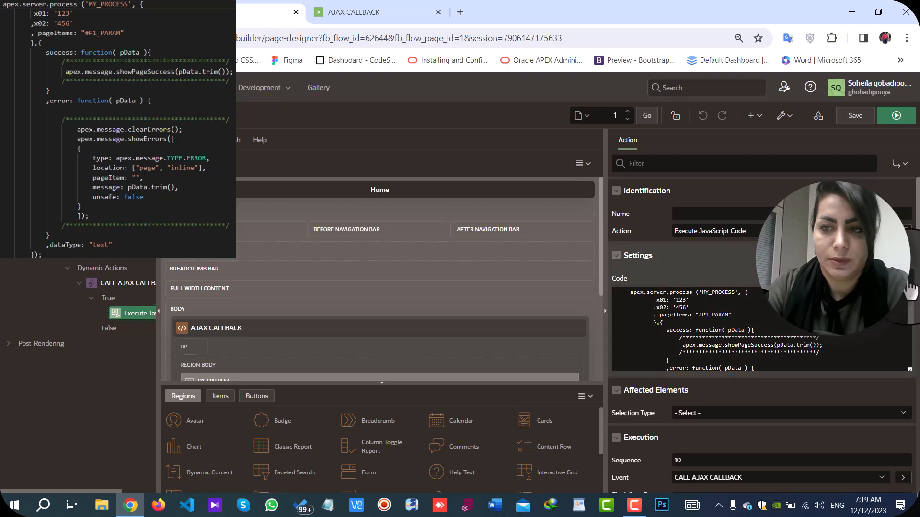
pyautogui.click(909, 367)
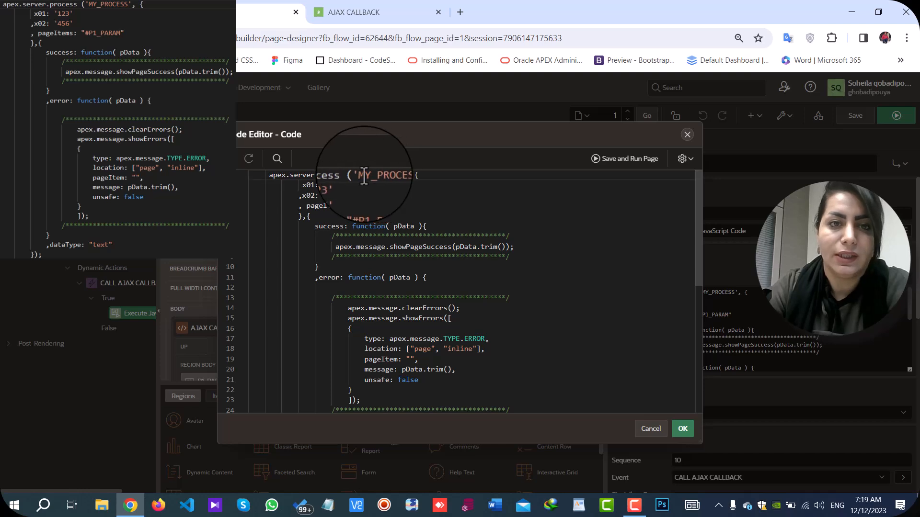
# - Highlight the MY_PROCESS name and the success callback in the apex.server.process call
pyautogui.moveTo(357, 176); pyautogui.dragTo(412, 177)
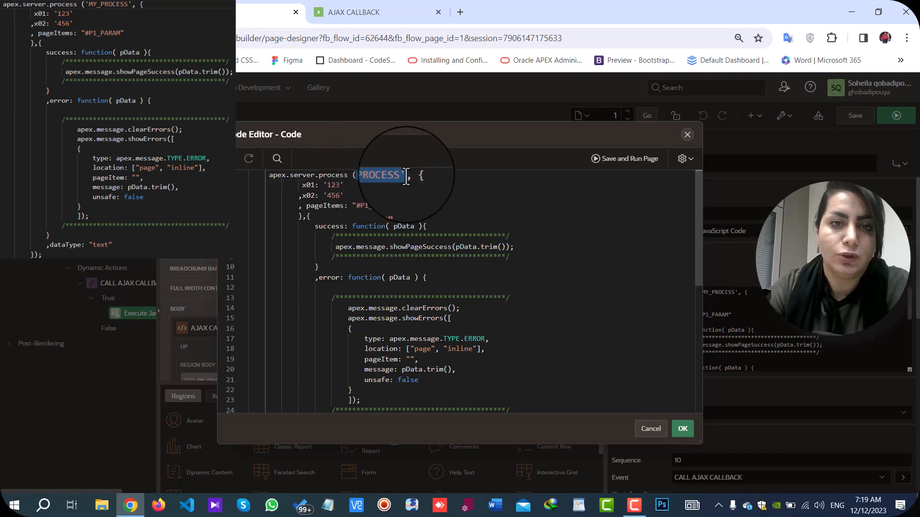
pyautogui.click(412, 180)
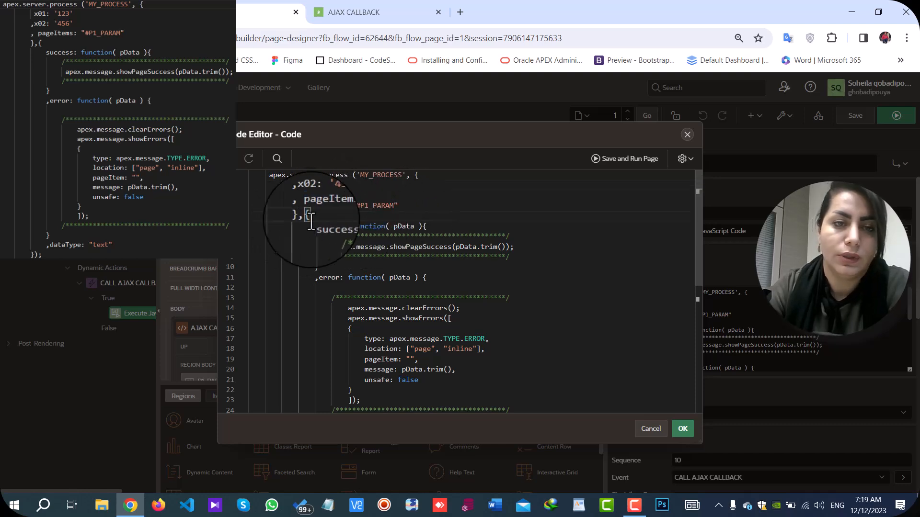
pyautogui.moveTo(316, 216); pyautogui.dragTo(336, 237)
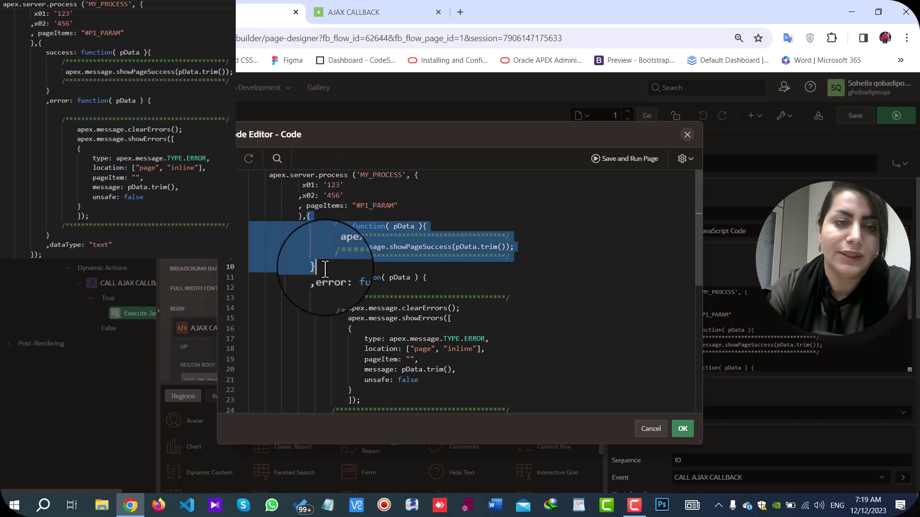
pyautogui.doubleClick(335, 229)
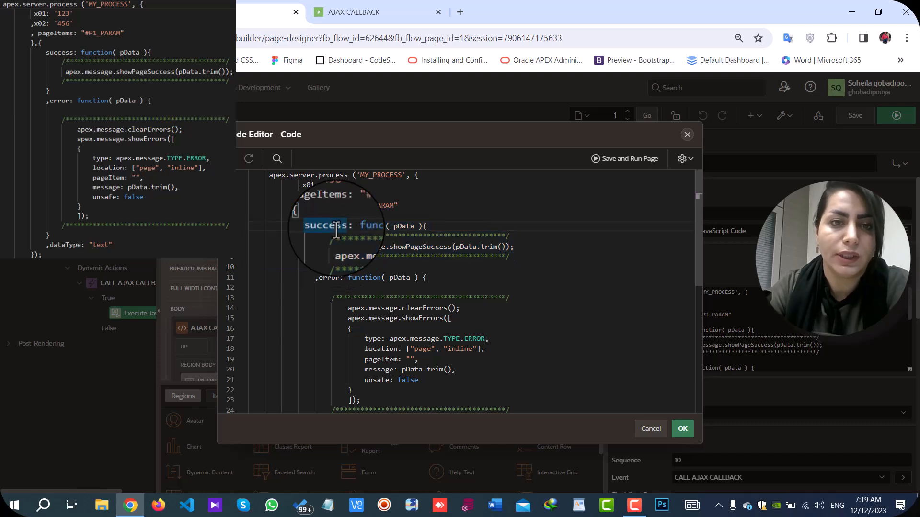
# - Highlight the showPageSuccess message line and the error-handling block
pyautogui.moveTo(332, 246)
pyautogui.mouseDown()
pyautogui.moveTo(516, 259)
pyautogui.moveTo(525, 248)
pyautogui.mouseUp()
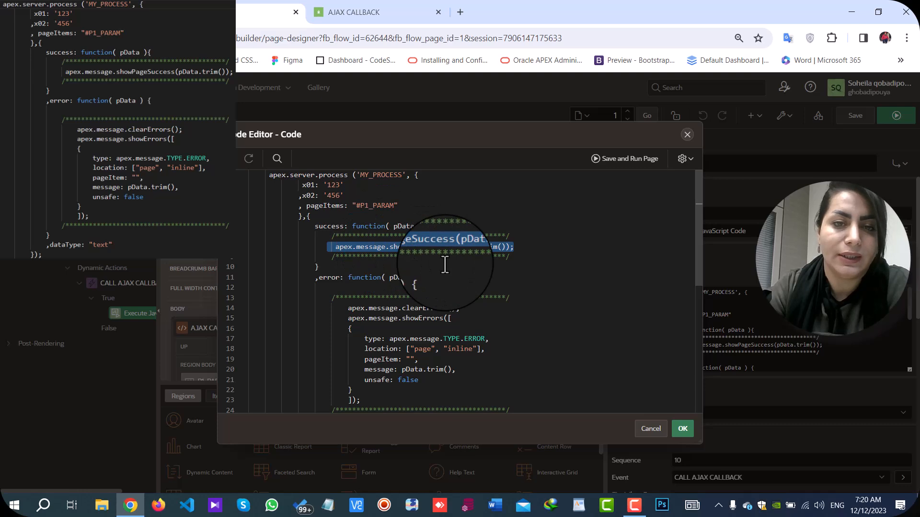
pyautogui.click(407, 260)
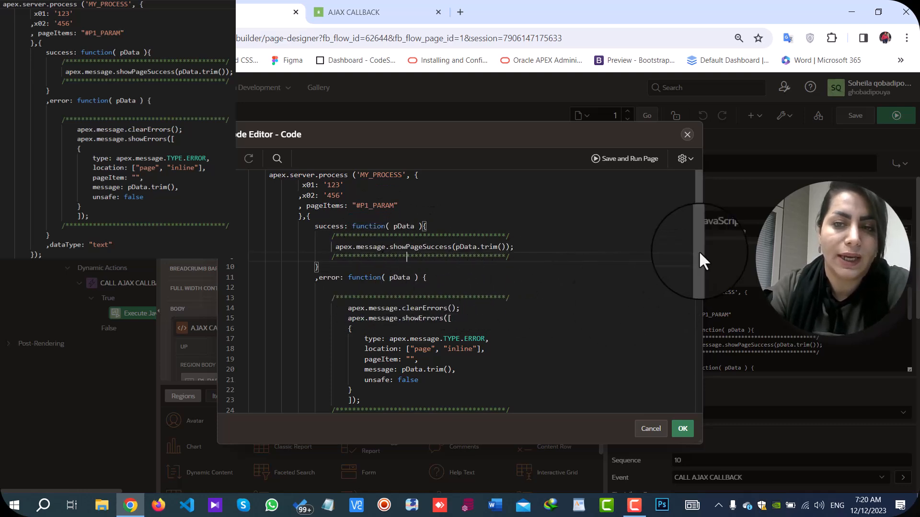
pyautogui.moveTo(699, 251); pyautogui.dragTo(696, 288)
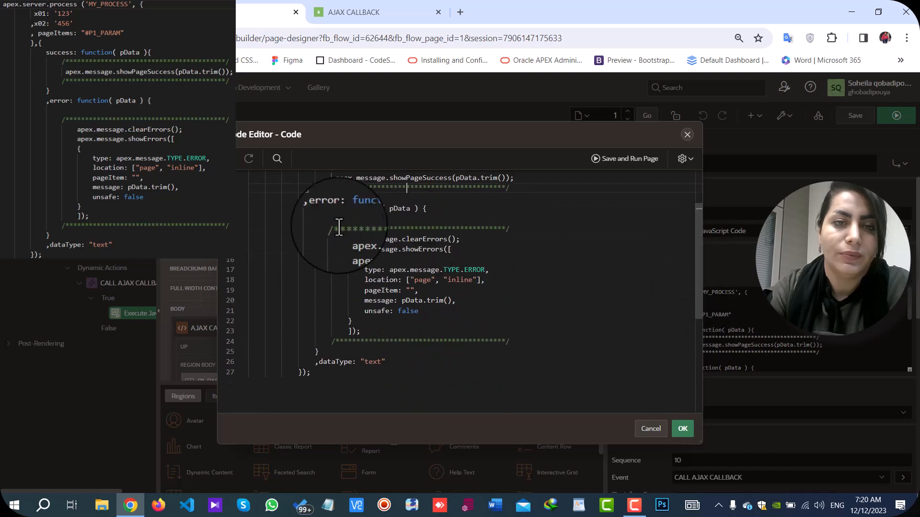
pyautogui.moveTo(332, 228); pyautogui.dragTo(444, 329)
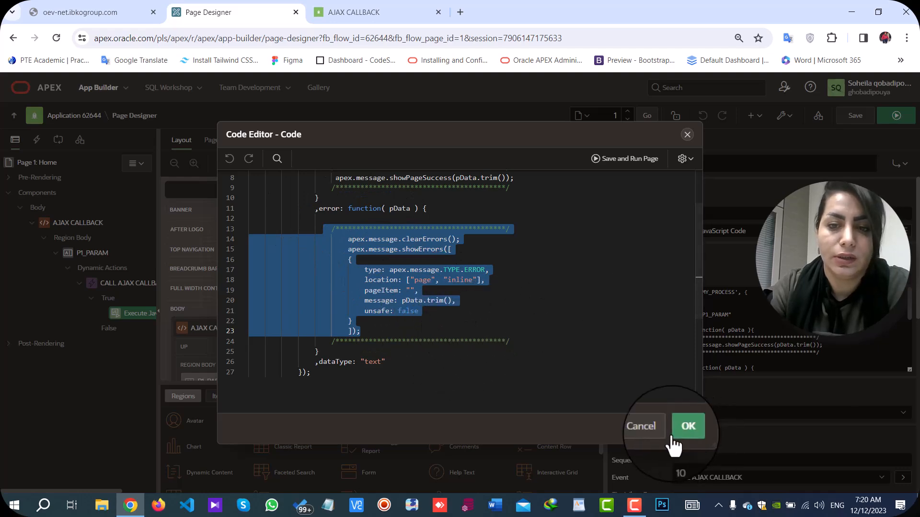
# - Close the editor and select MY_PROCESS under the Ajax Callback point in Processing
pyautogui.click(642, 426)
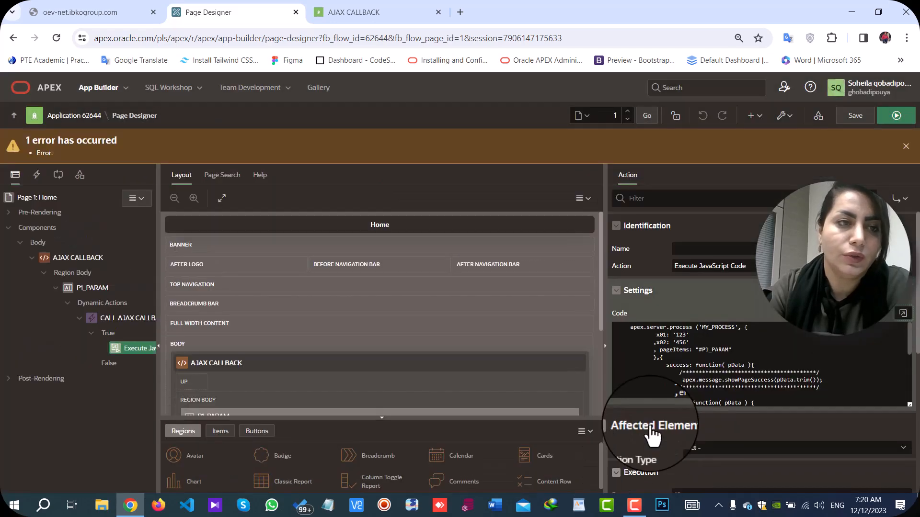
pyautogui.click(58, 175)
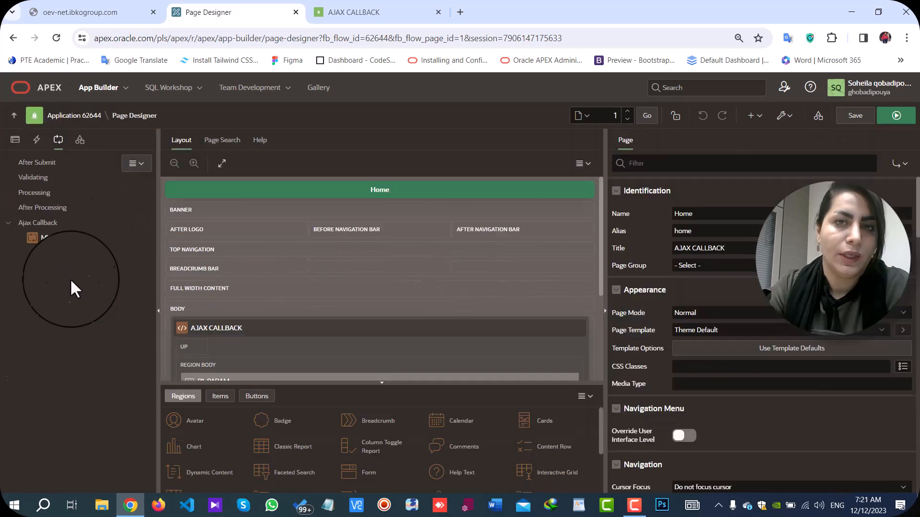
pyautogui.click(72, 239)
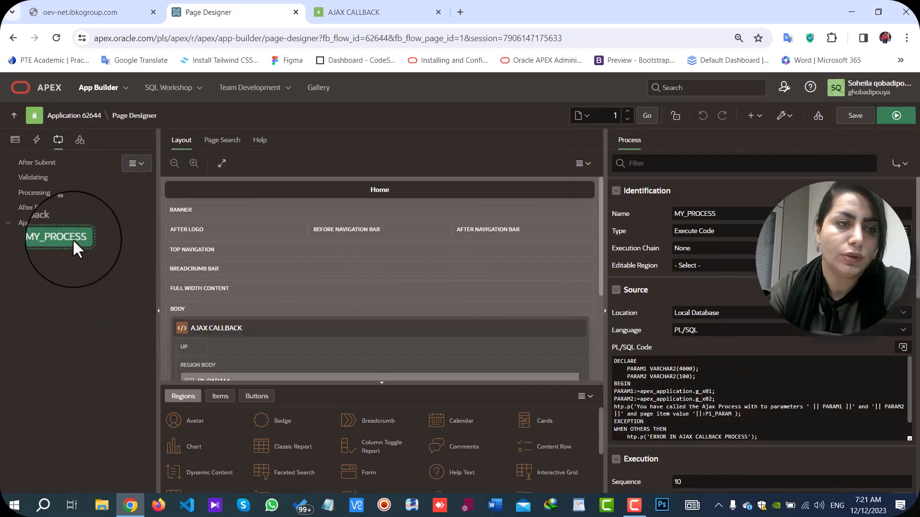
pyautogui.rightClick(35, 223)
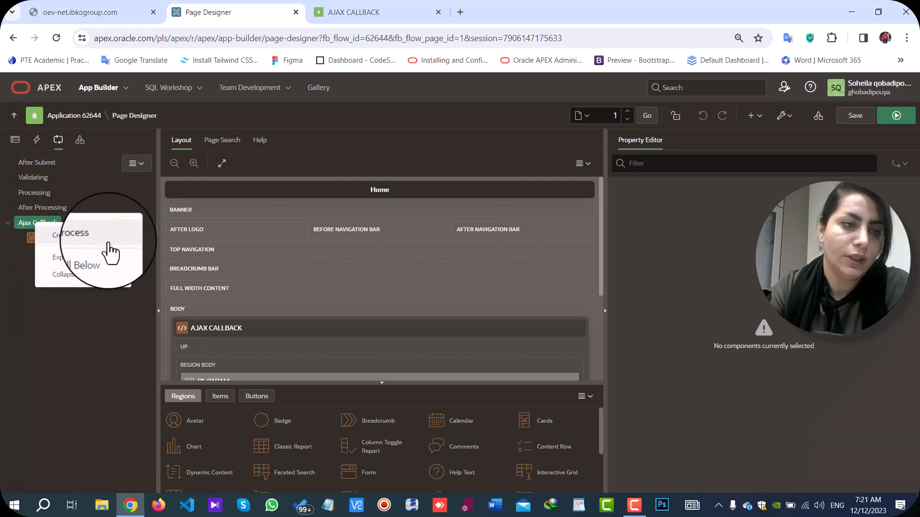
pyautogui.press('Escape')
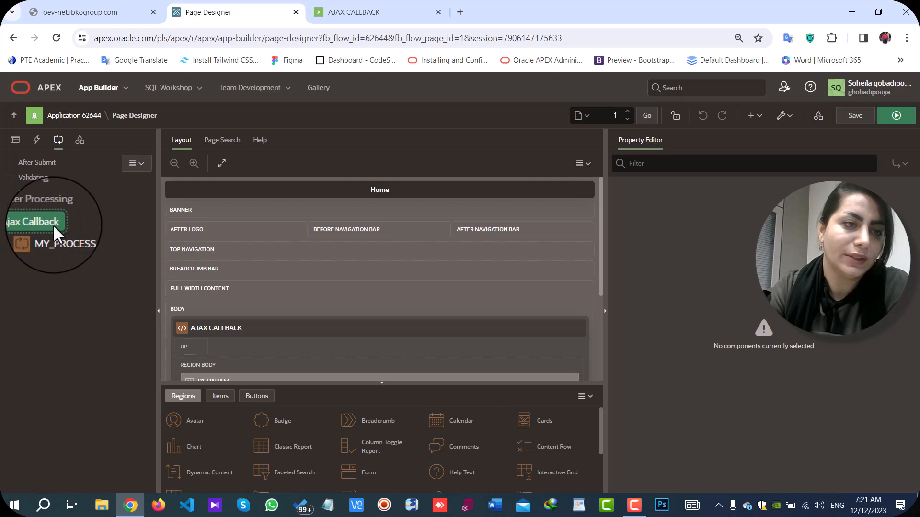
# - View MY_PROCESS's PL/SQL code in the full-size code editor
pyautogui.click(56, 235)
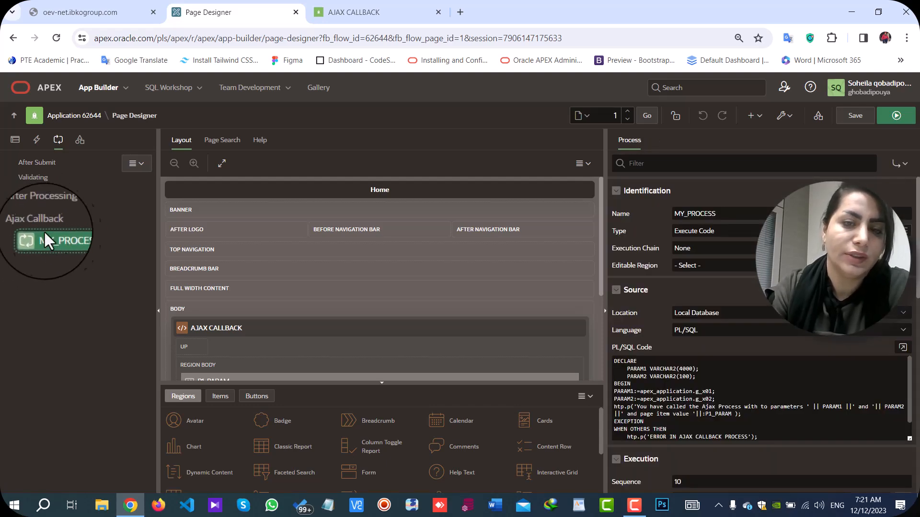
pyautogui.click(903, 336)
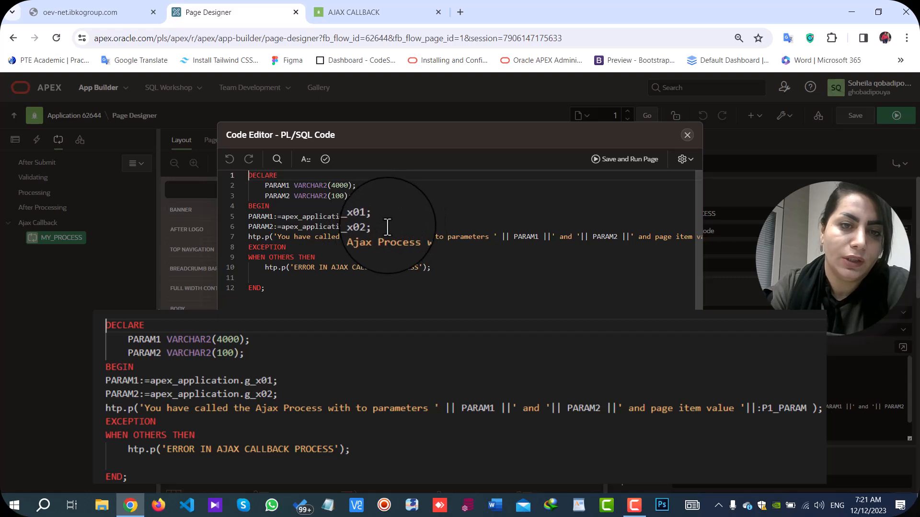
# - Add separator lines and highlight the htp.p message text and PARAM2
pyautogui.press('Return')
pyautogui.write('---------------------------------------------')
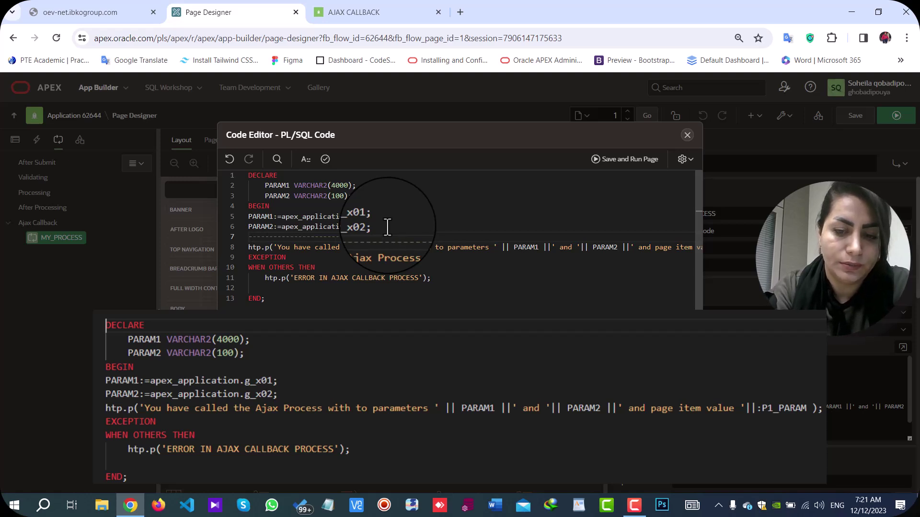
pyautogui.press('Return')
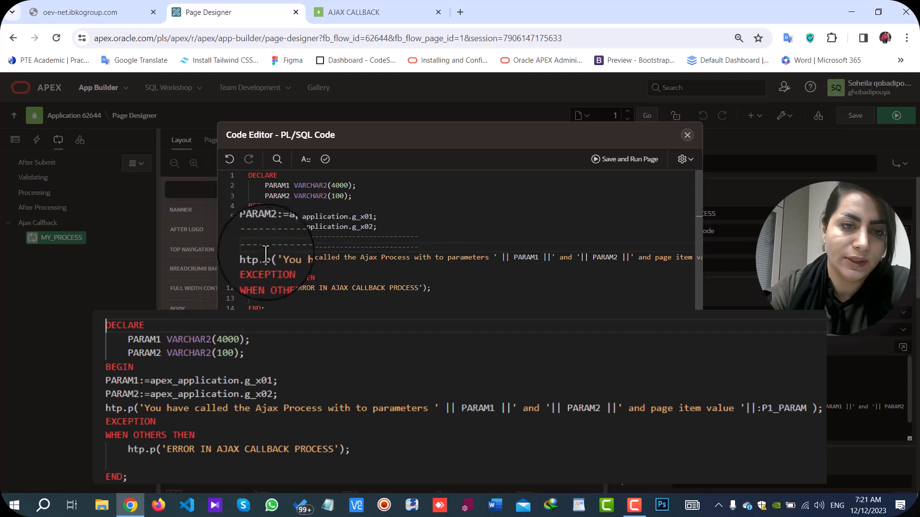
pyautogui.moveTo(246, 256); pyautogui.dragTo(311, 259)
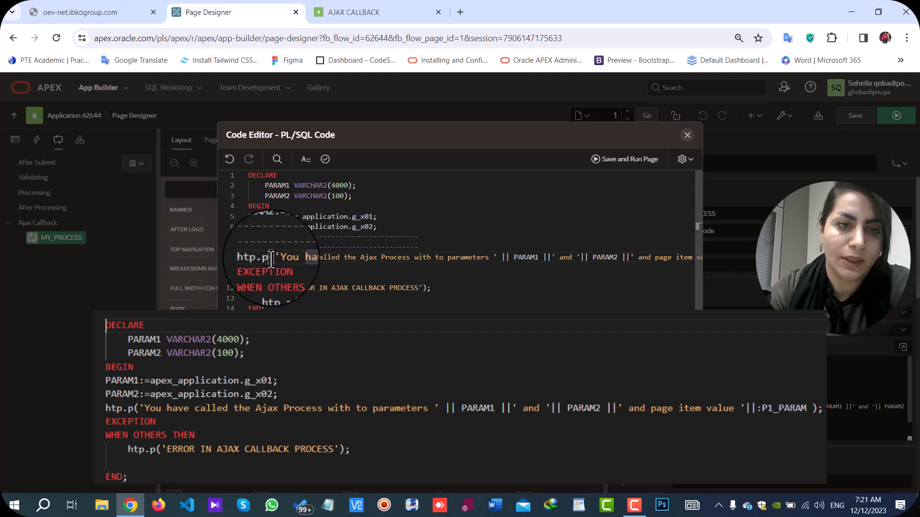
pyautogui.moveTo(273, 257); pyautogui.dragTo(575, 257)
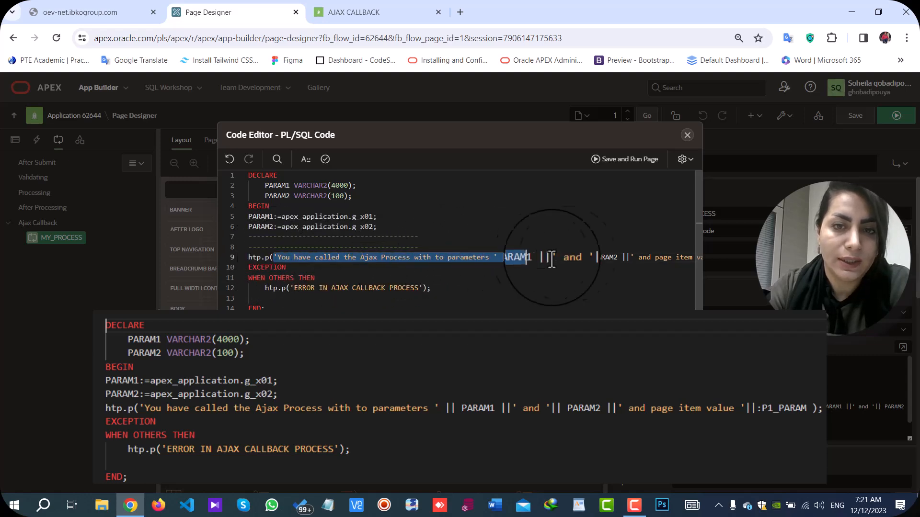
pyautogui.click(332, 277)
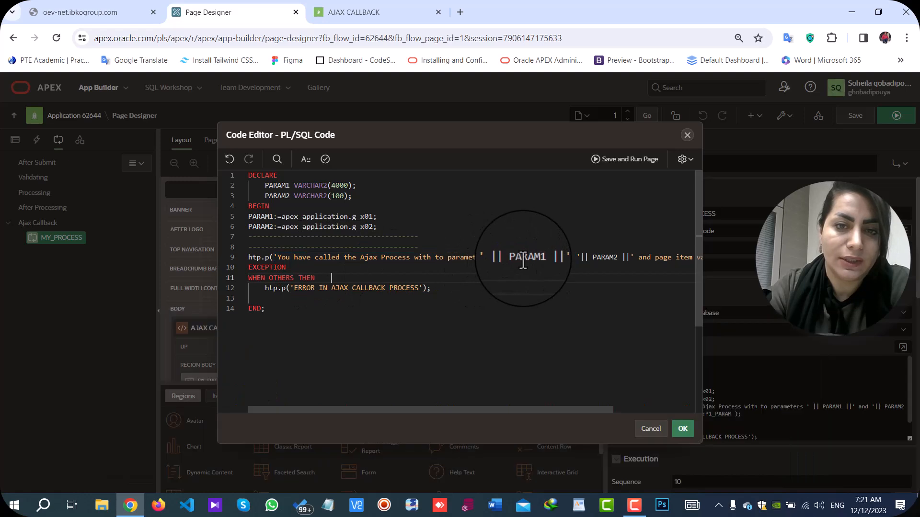
pyautogui.doubleClick(604, 257)
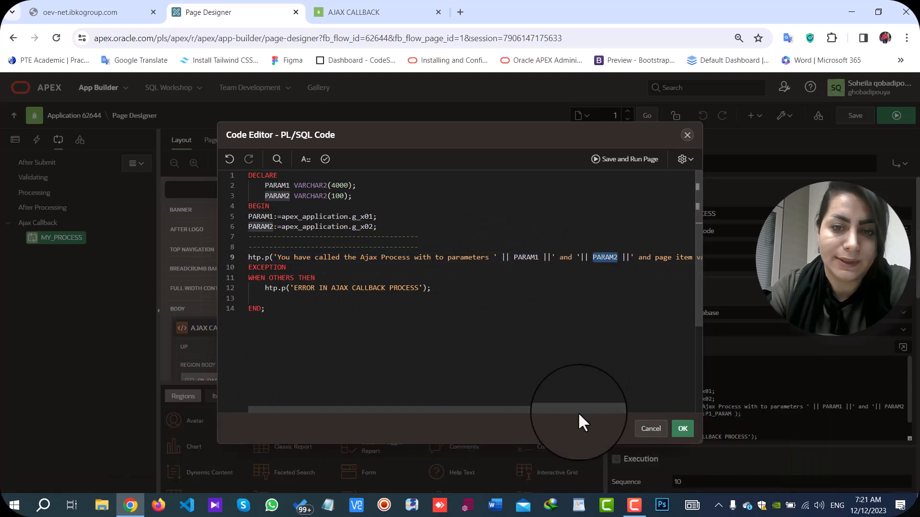
pyautogui.moveTo(577, 411); pyautogui.dragTo(690, 410)
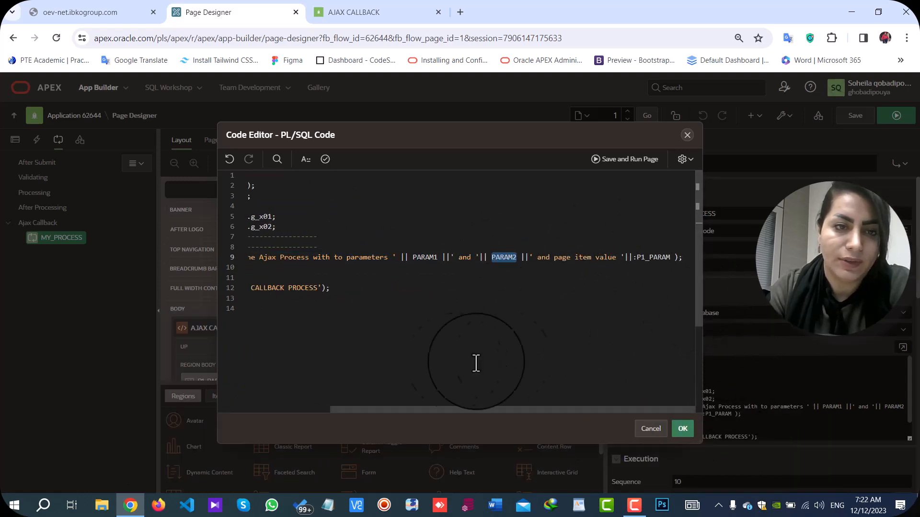
# - Close the code editor without saving the changes
pyautogui.click(687, 135)
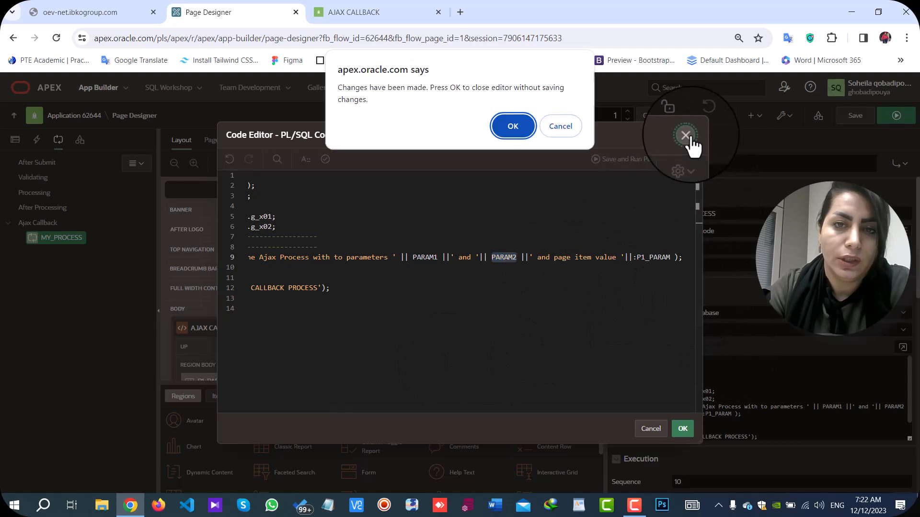
pyautogui.click(511, 126)
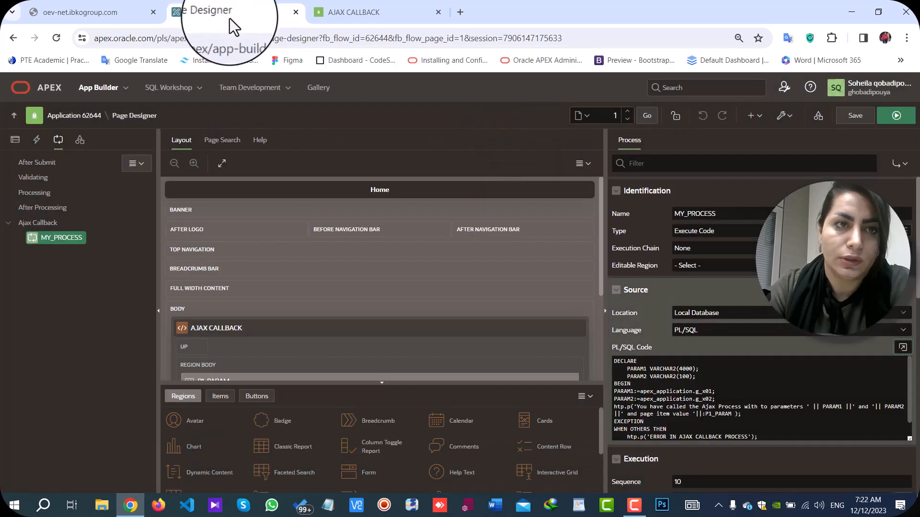
# - Enter a name in the running app's Param field, triggering the 123, 456 success message
pyautogui.click(891, 117)
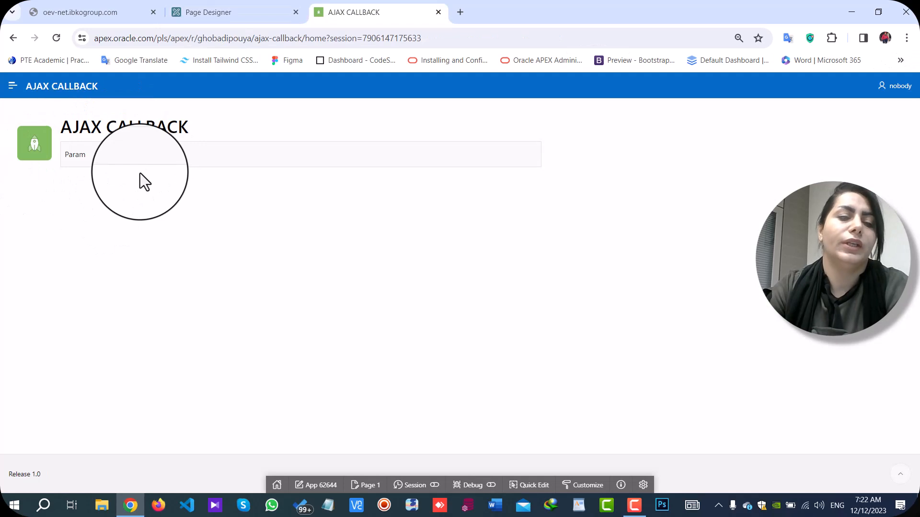
pyautogui.click(120, 159)
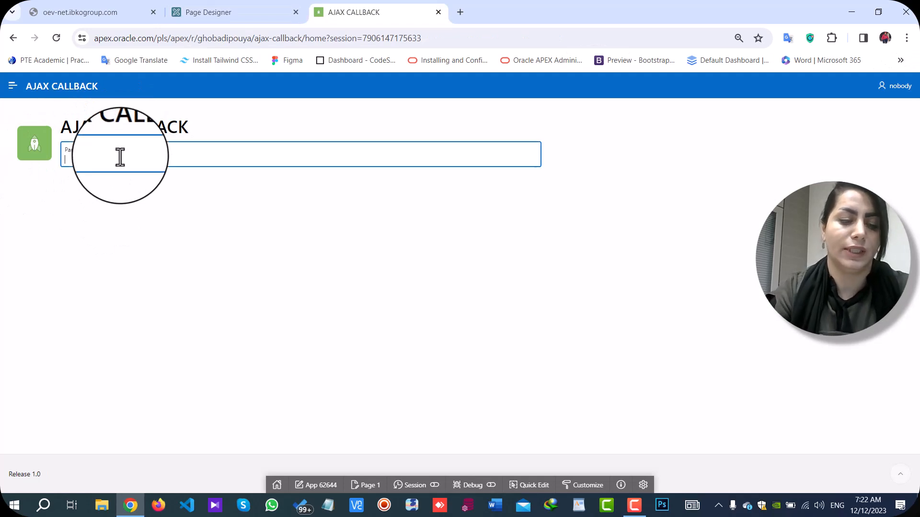
pyautogui.write('Soma Qobadi Po')
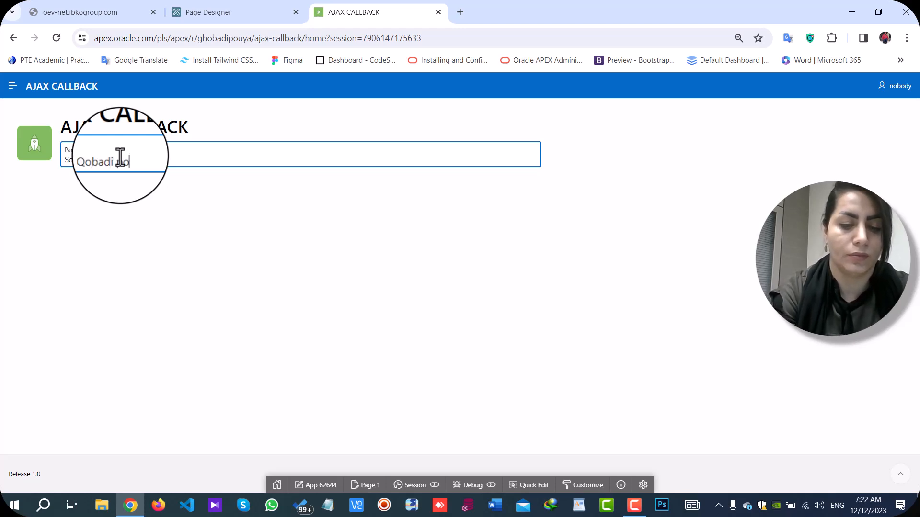
pyautogui.write('a')
pyautogui.click(239, 188)
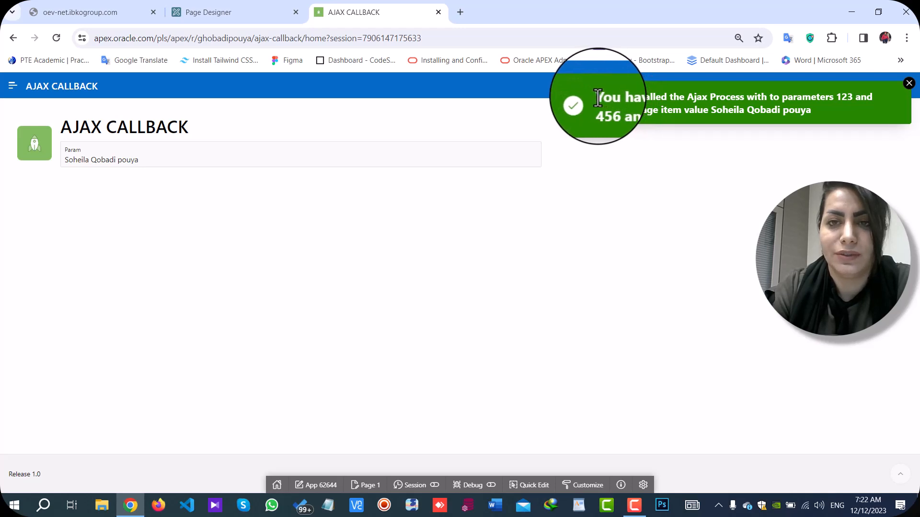
pyautogui.moveTo(598, 105); pyautogui.dragTo(848, 103)
pyautogui.click(847, 101)
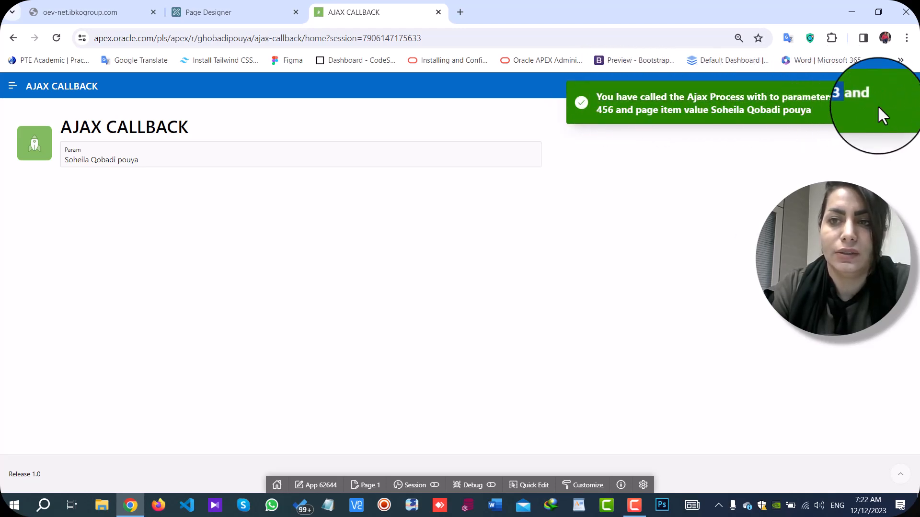
pyautogui.doubleClick(606, 109)
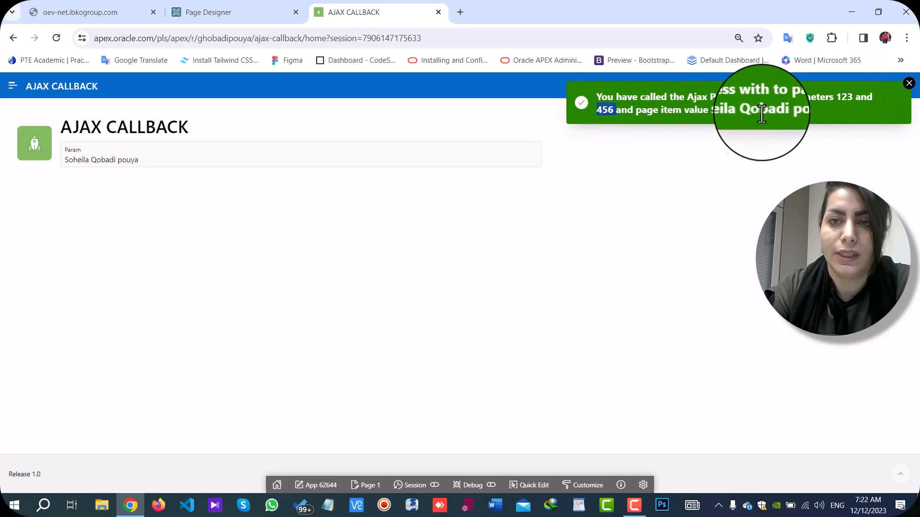
pyautogui.moveTo(712, 110); pyautogui.dragTo(831, 114)
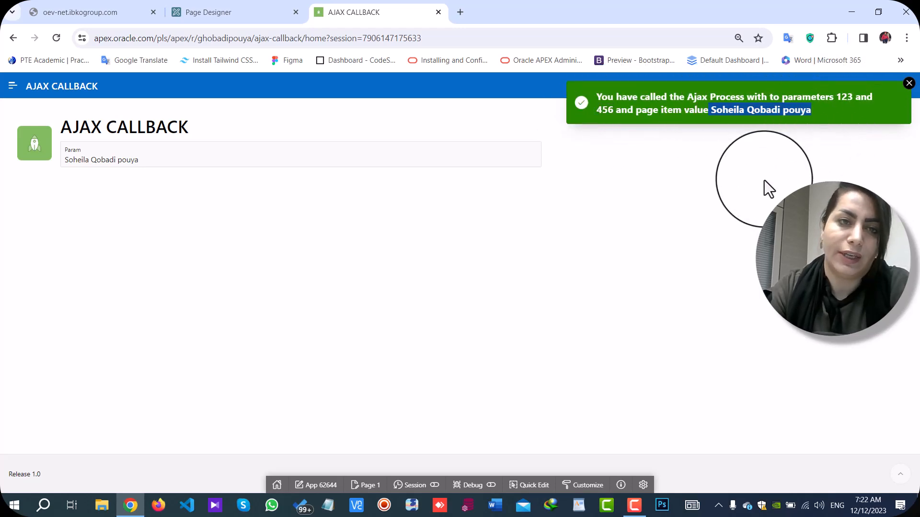